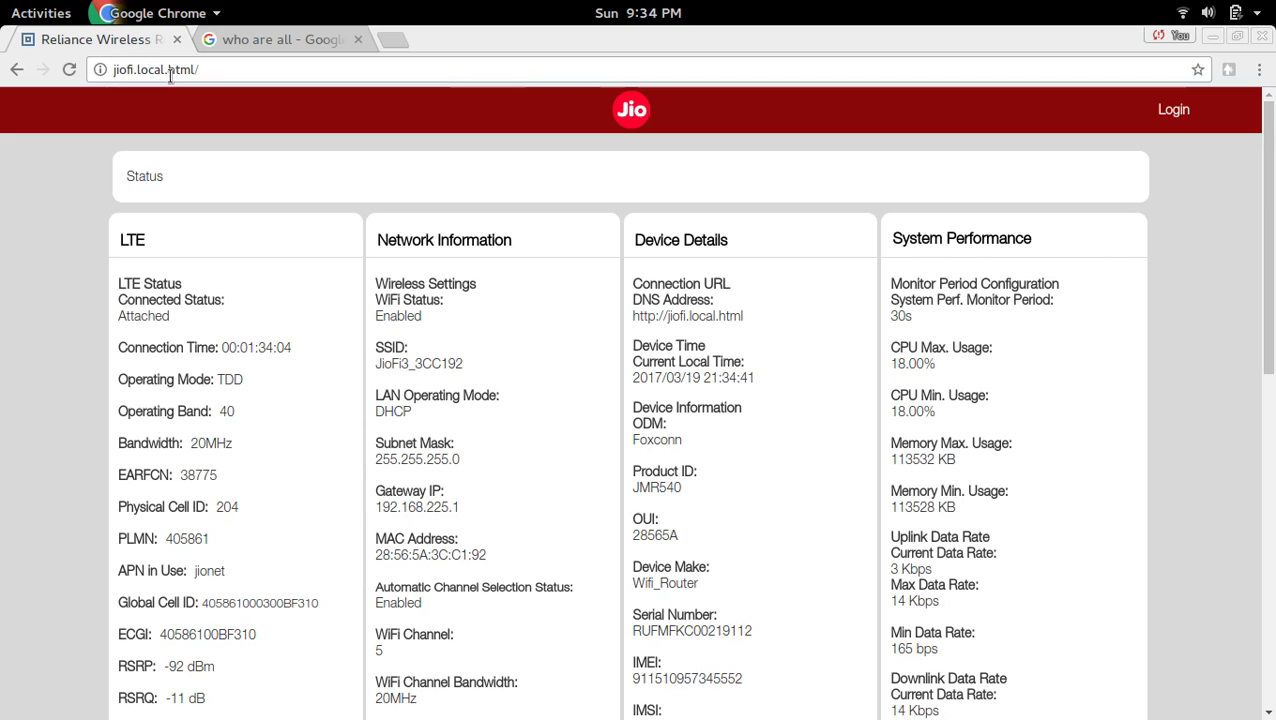
# Reload jiofi.local.html from the address bar to refresh the router status page.
pyautogui.doubleClick(220, 70)
pyautogui.press('Return')
# Log in with the suggested admin username and the admin password, then cancel the change-credentials prompt.
pyautogui.click(1175, 113)
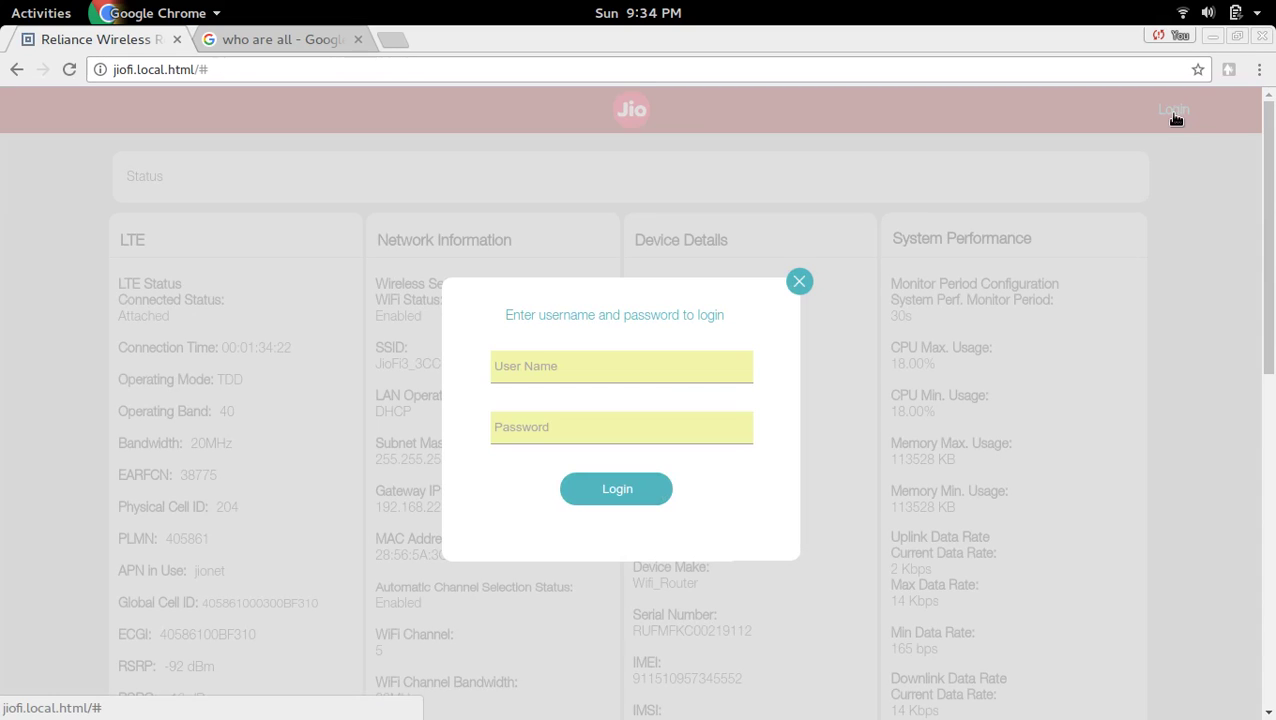
pyautogui.click(615, 370)
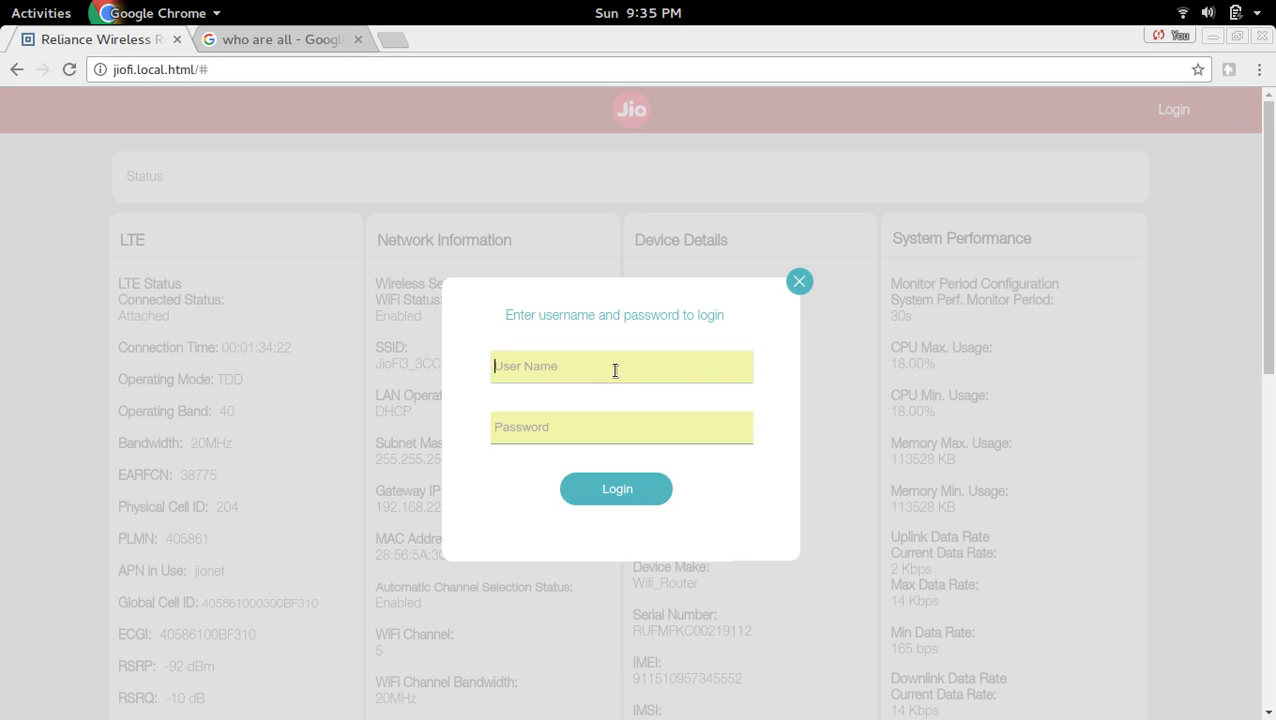
pyautogui.write('ad')
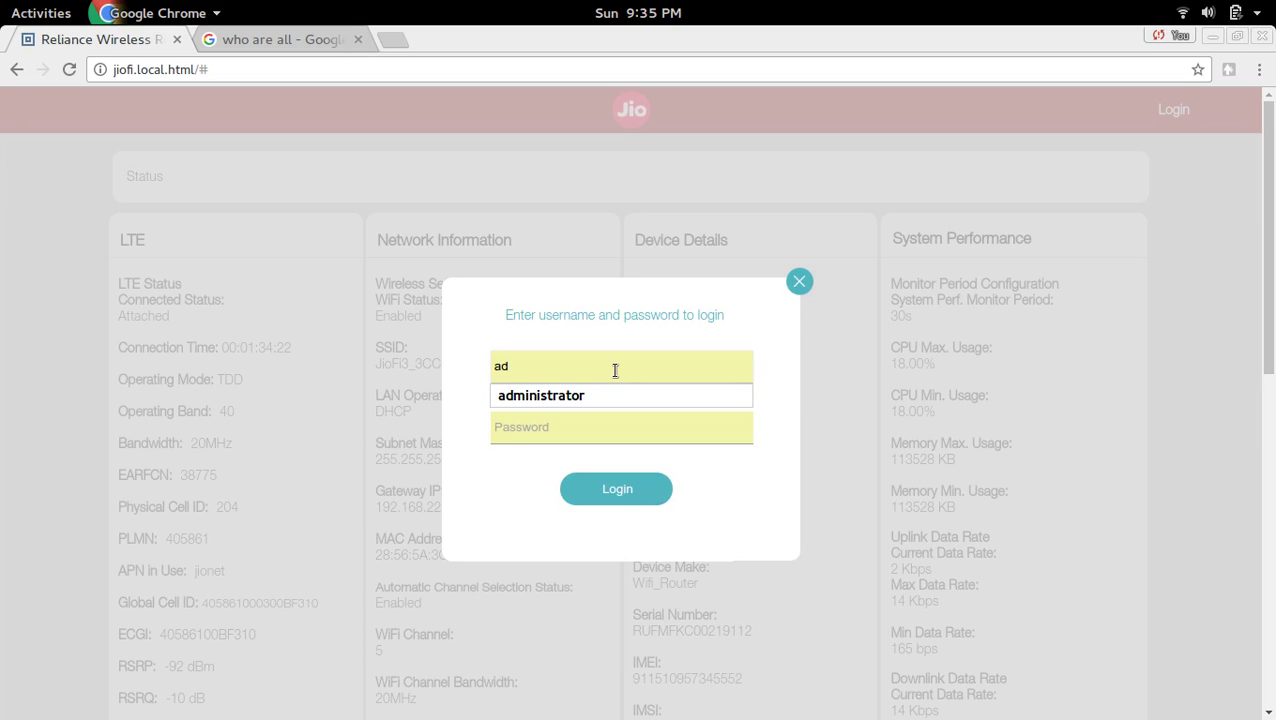
pyautogui.press('Down')
pyautogui.press('Return')
pyautogui.press('Tab')
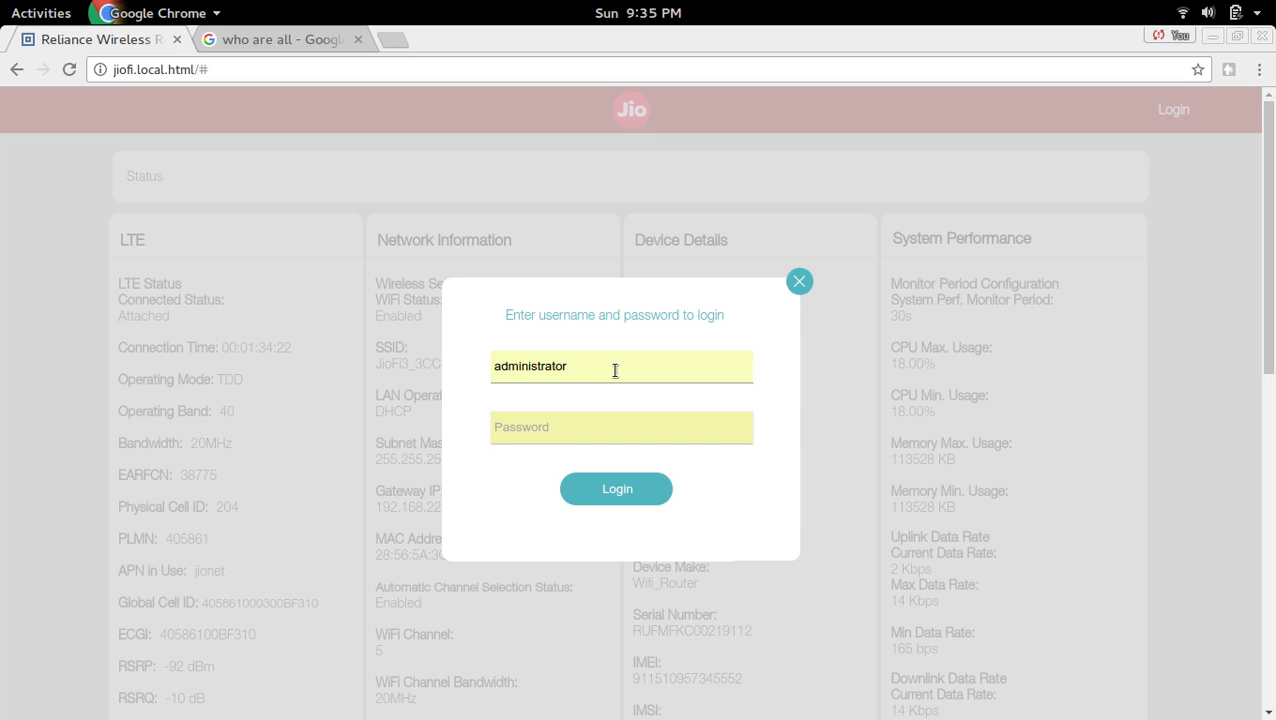
pyautogui.write('administrator')
pyautogui.click(617, 490)
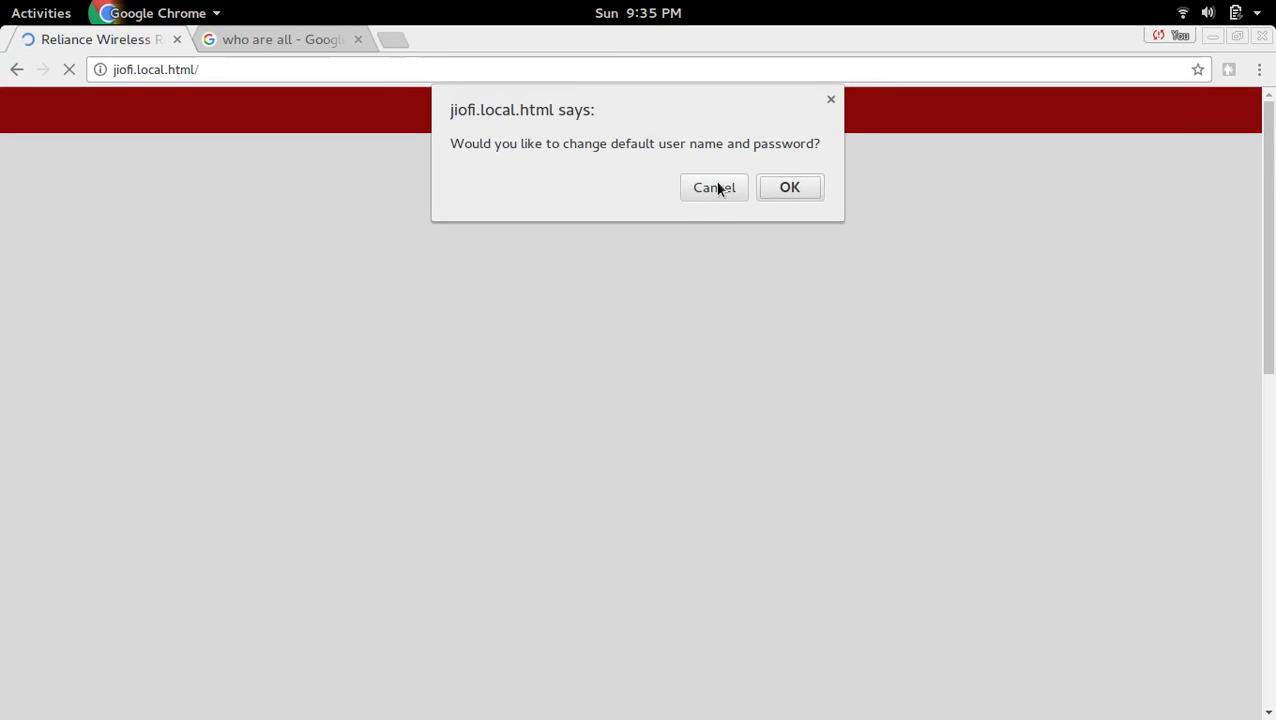
pyautogui.click(710, 190)
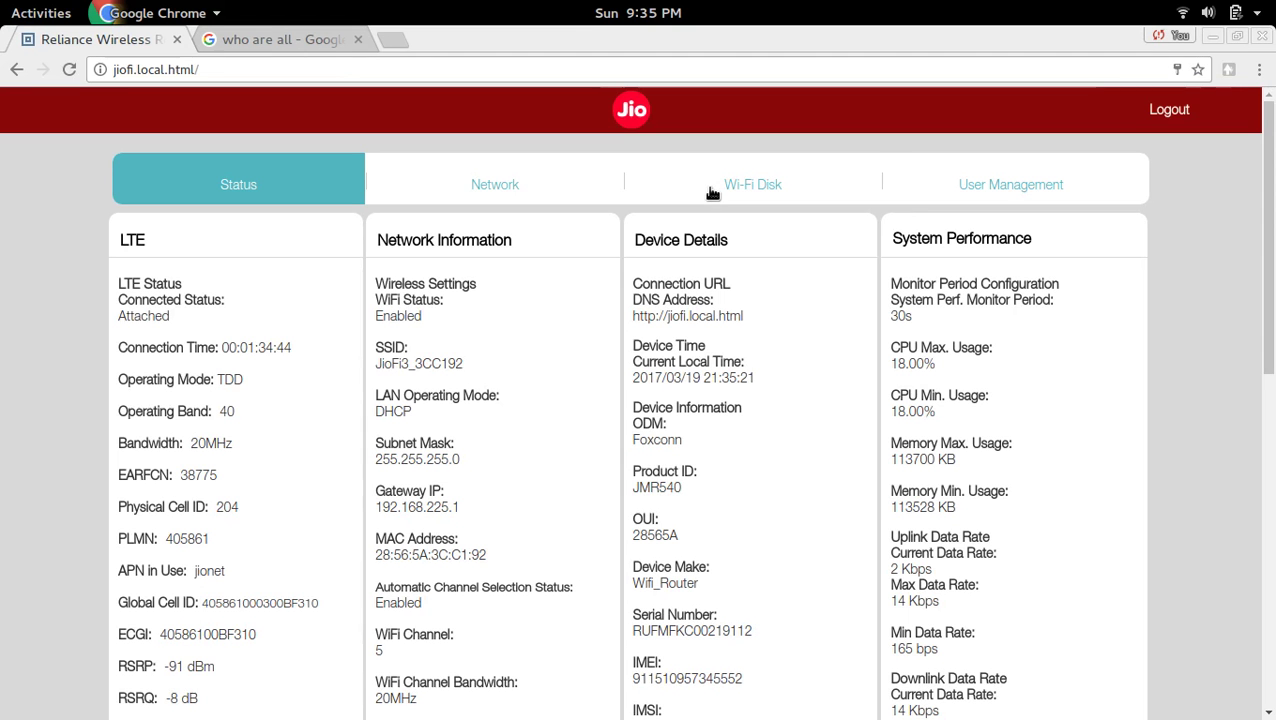
# Go to Network > Wi-Fi Configuration and scroll down to the password settings.
pyautogui.click(494, 179)
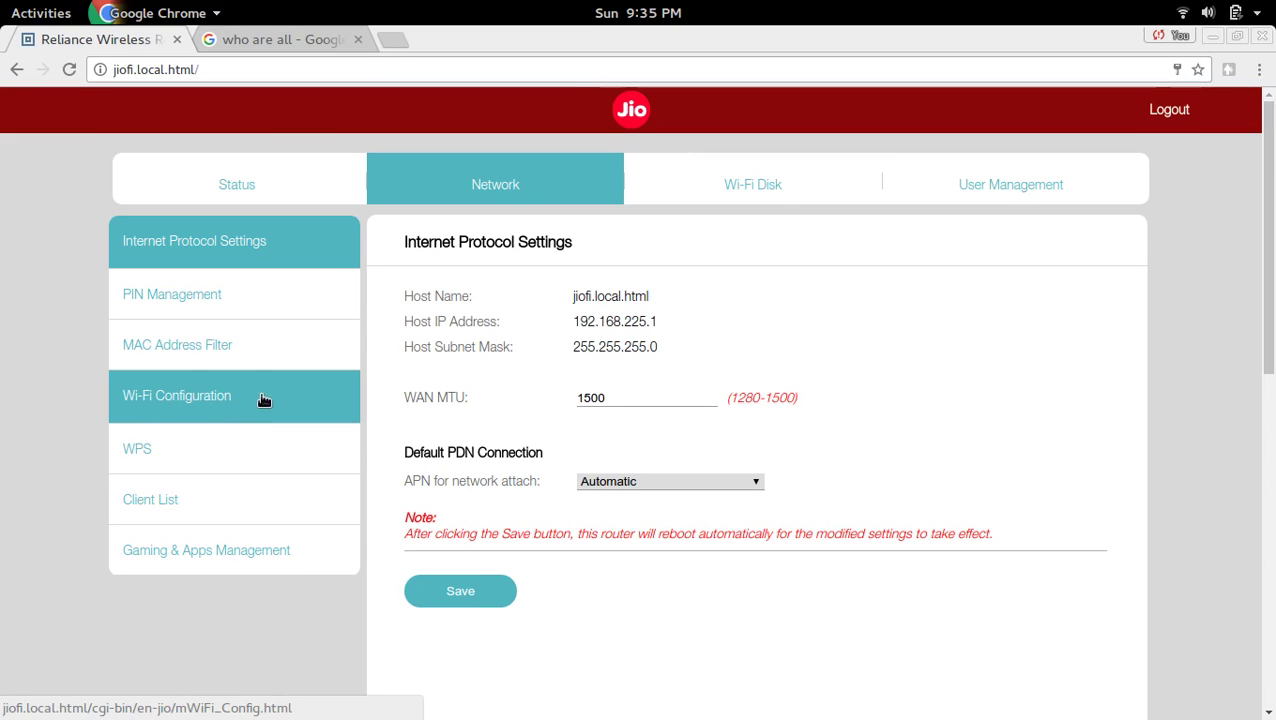
pyautogui.click(177, 399)
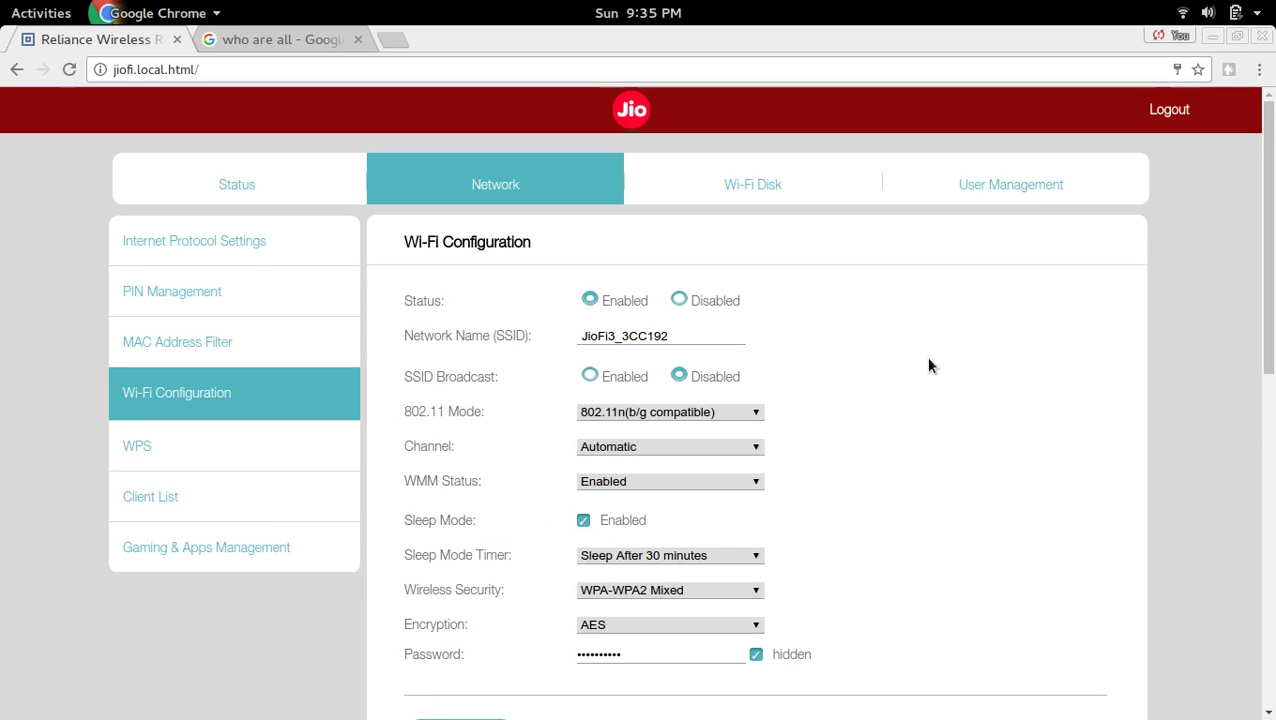
pyautogui.scroll(-2, 928, 365)
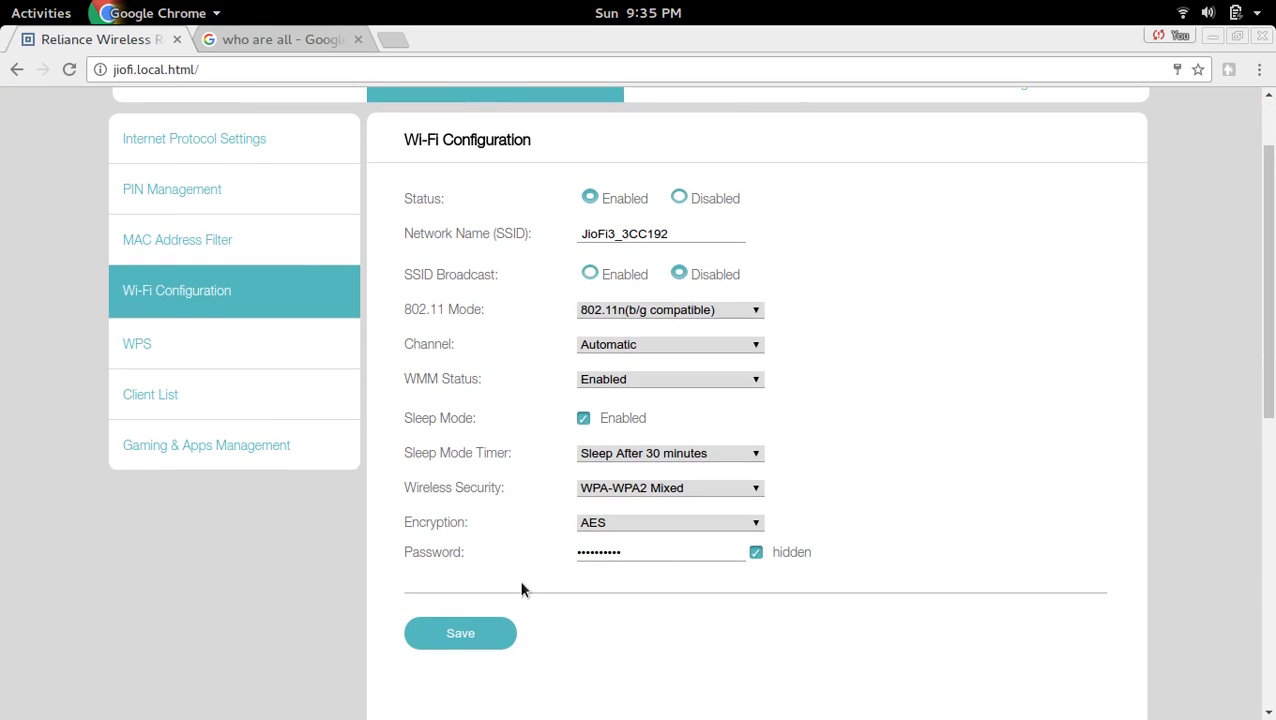
# Replace the Wi-Fi password with a new one and untick 'hidden' to show it.
pyautogui.doubleClick(446, 557)
pyautogui.doubleClick(651, 548)
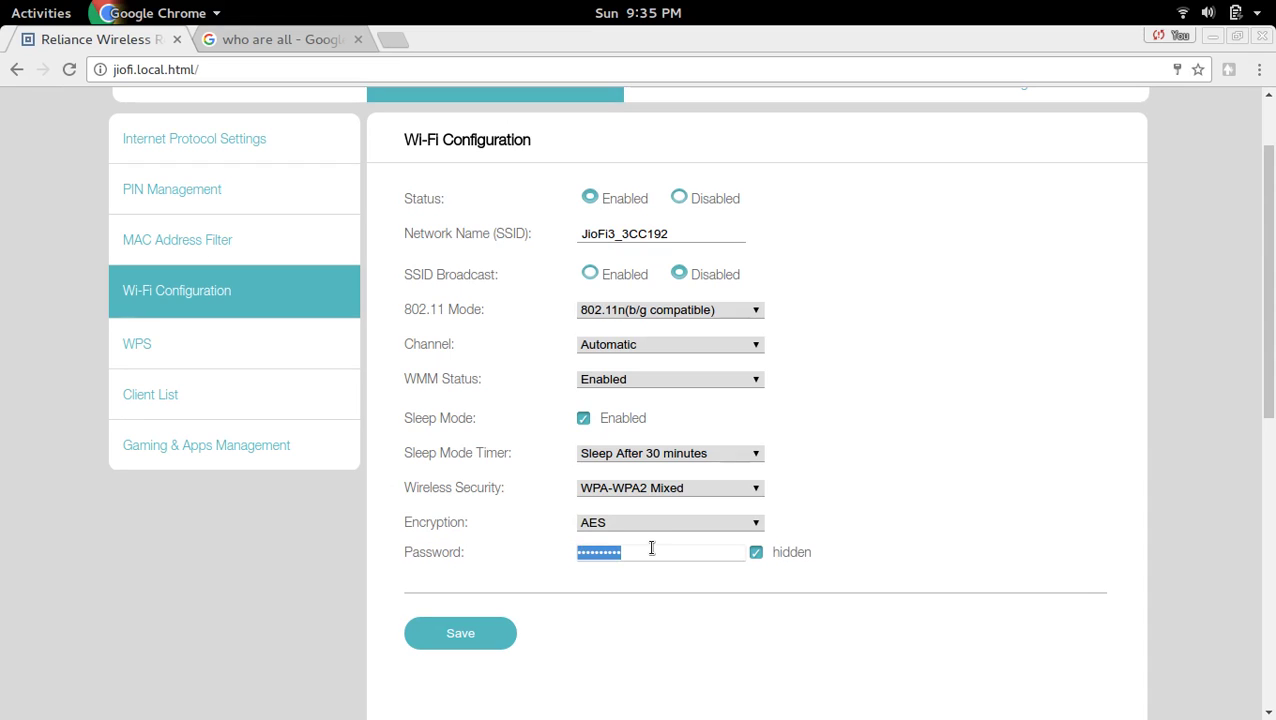
pyautogui.write('ppassw')
pyautogui.click(757, 554)
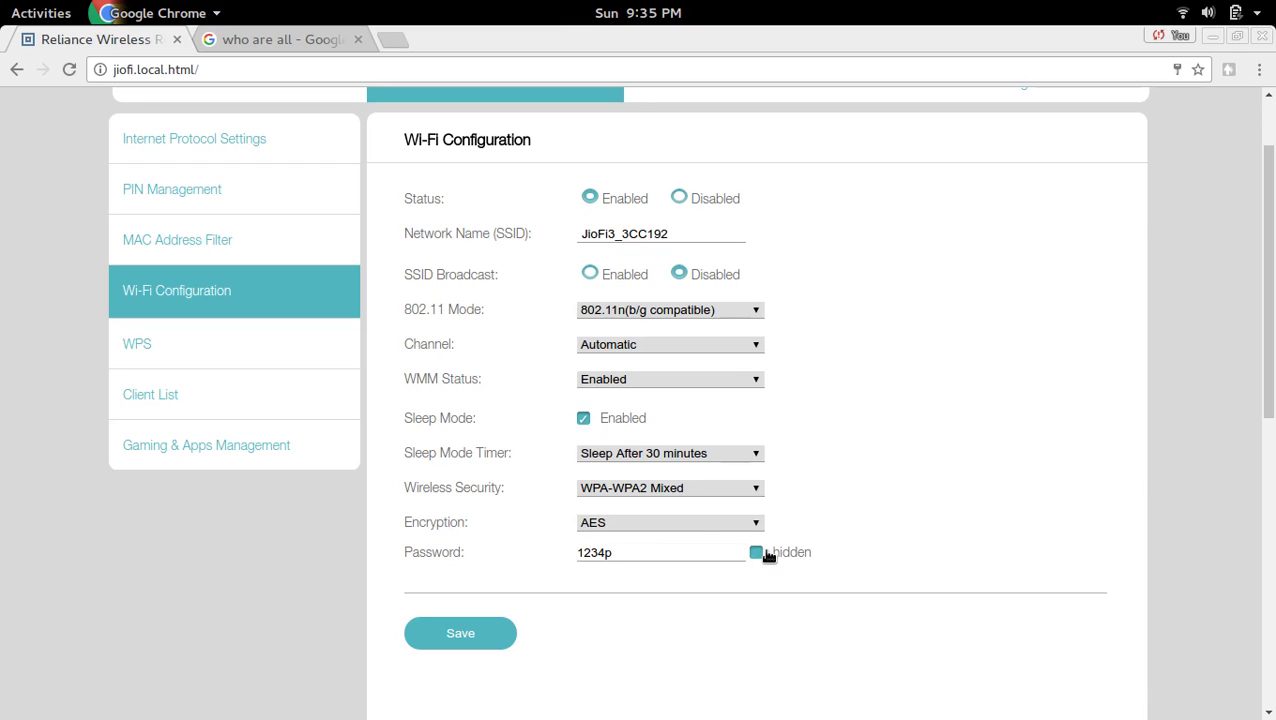
pyautogui.click(681, 555)
pyautogui.write('ass')
pyautogui.click(690, 233)
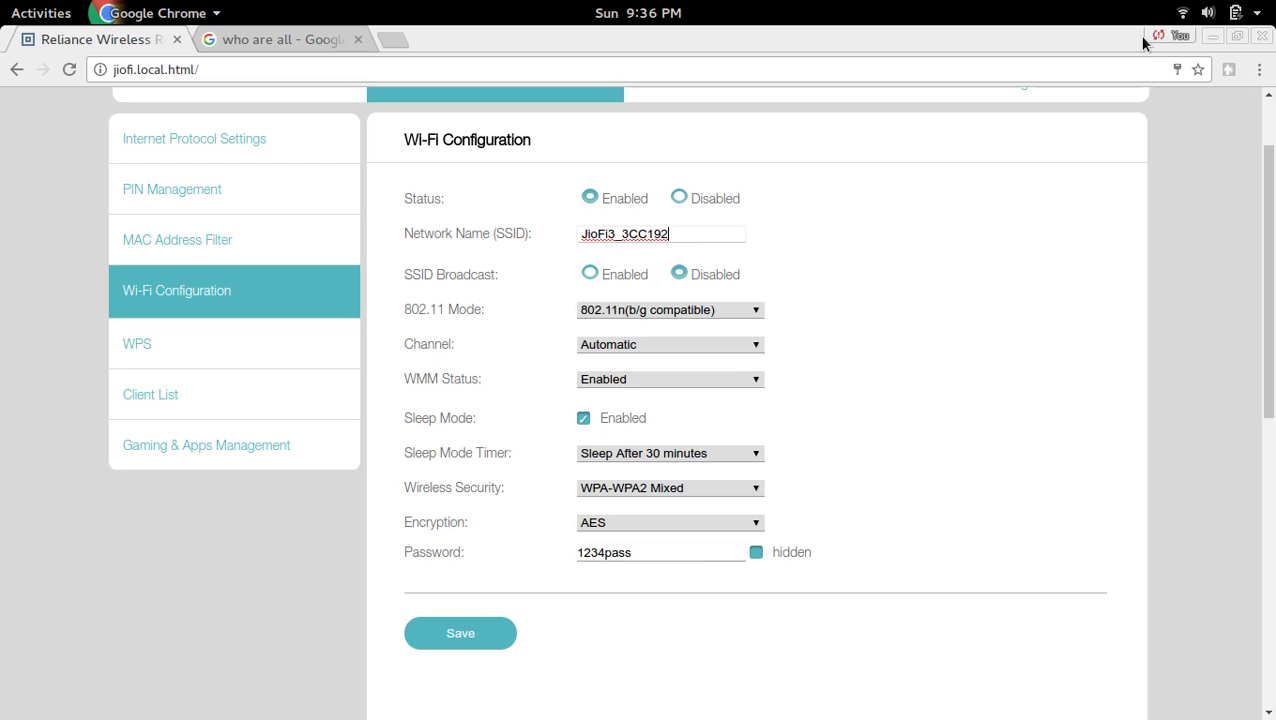
pyautogui.click(1181, 14)
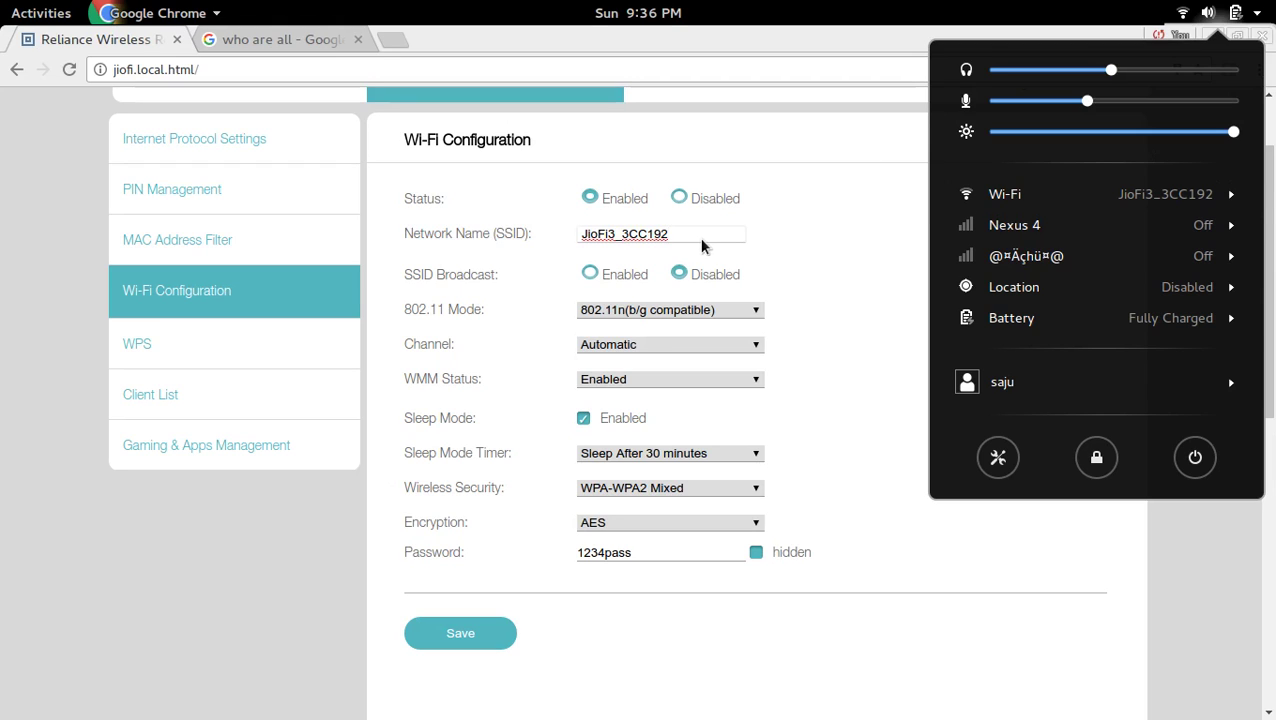
pyautogui.click(669, 236)
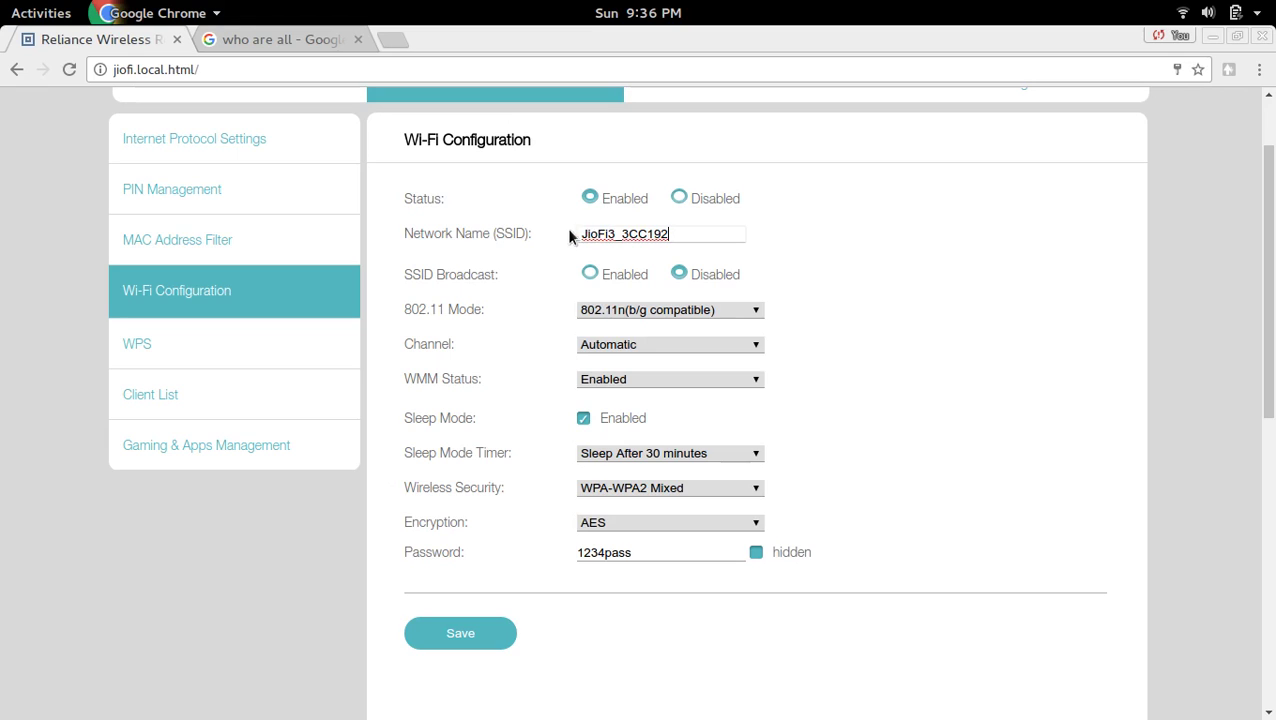
pyautogui.click(897, 358)
# Save the Wi-Fi Configuration form and confirm with OK to apply the new settings.
pyautogui.click(474, 632)
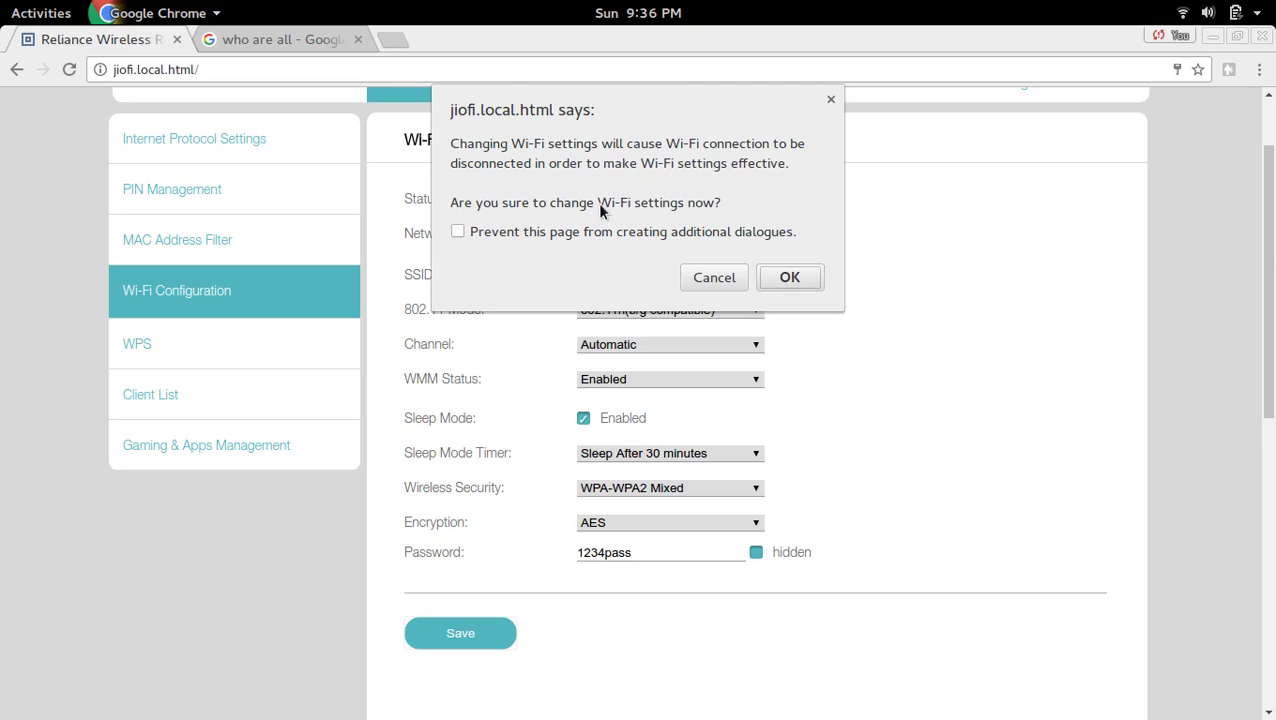
pyautogui.click(783, 278)
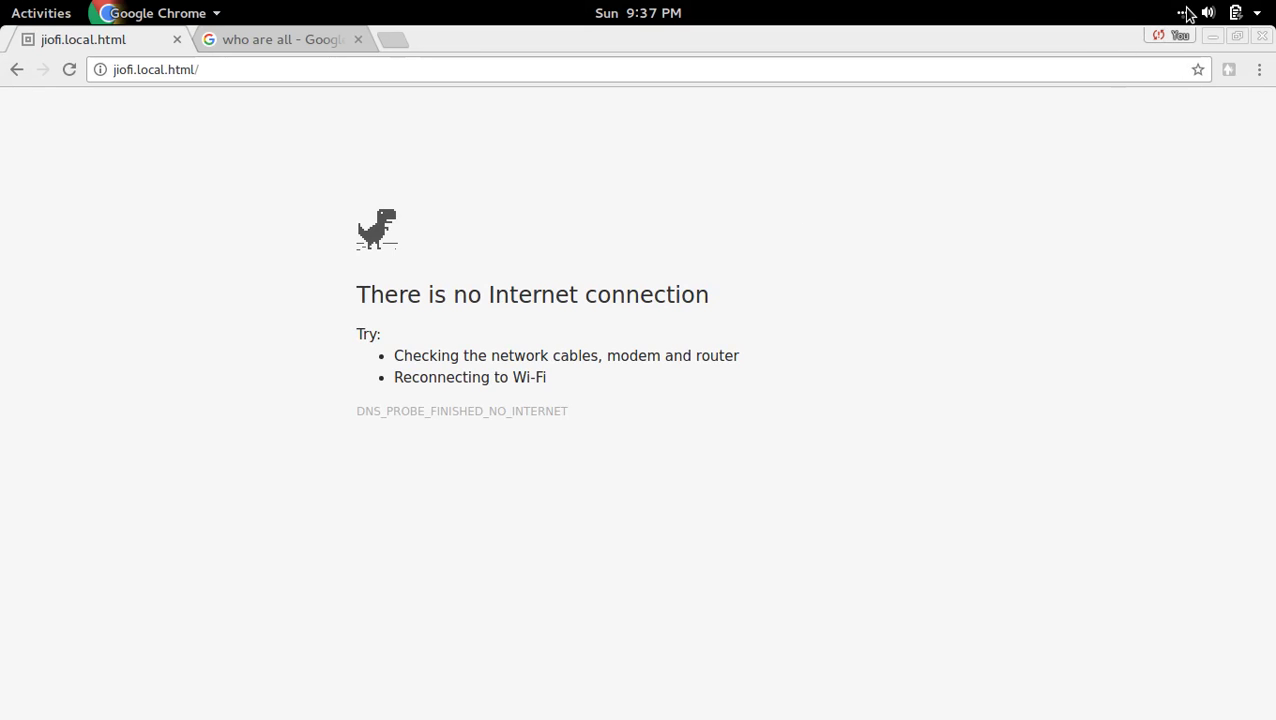
# Reconnect to JioFi3_3CC192 via Wi-Fi > Select Network, entering the new Wi-Fi password.
pyautogui.click(1184, 13)
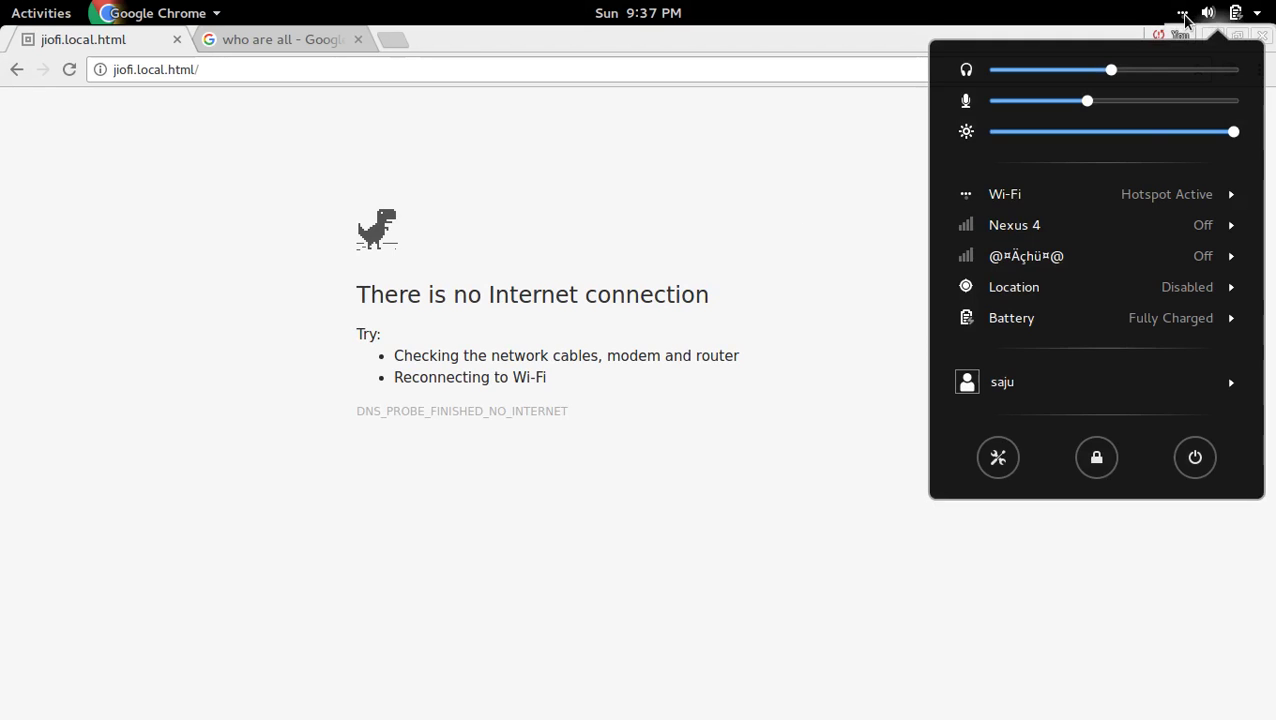
pyautogui.click(1081, 202)
pyautogui.click(1058, 226)
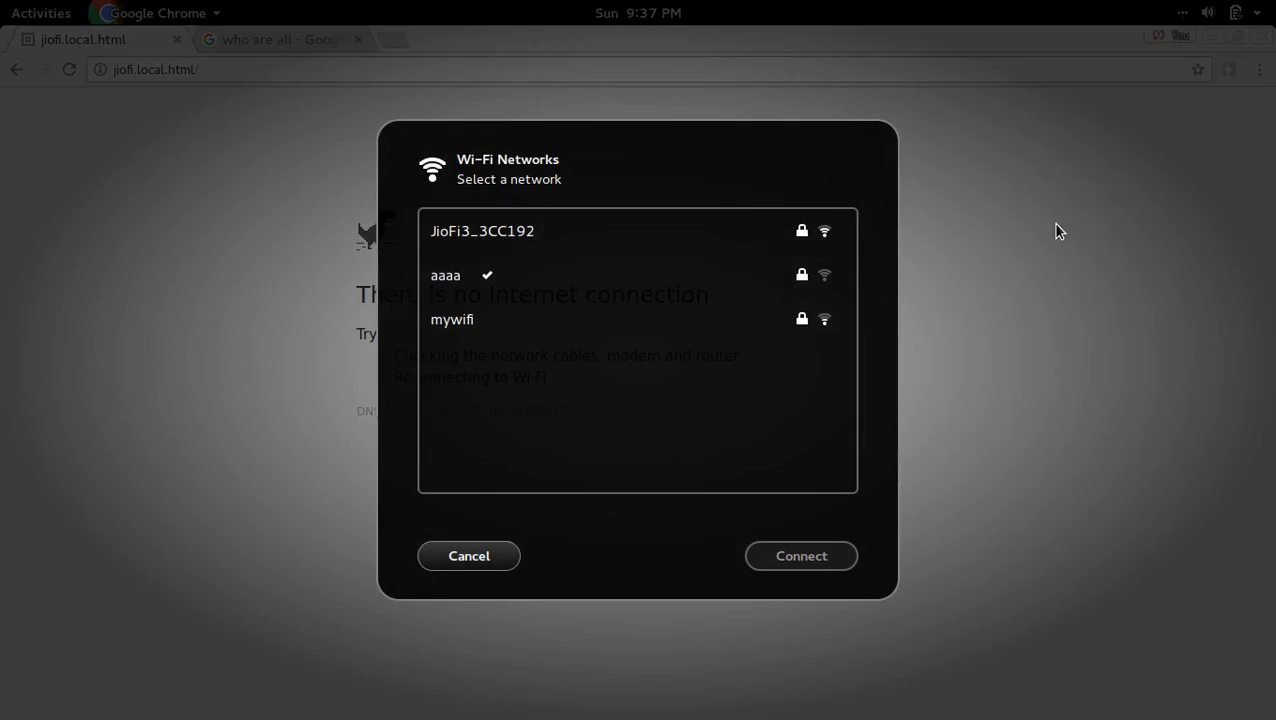
pyautogui.click(519, 240)
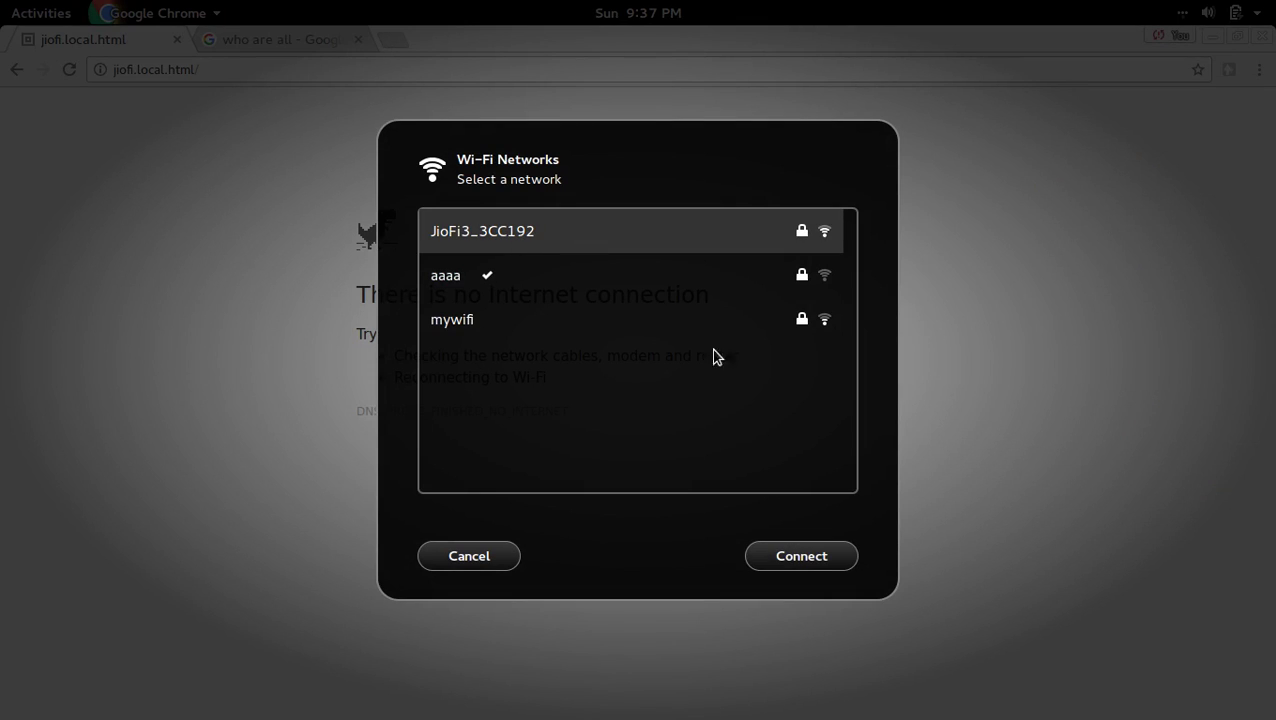
pyautogui.click(795, 560)
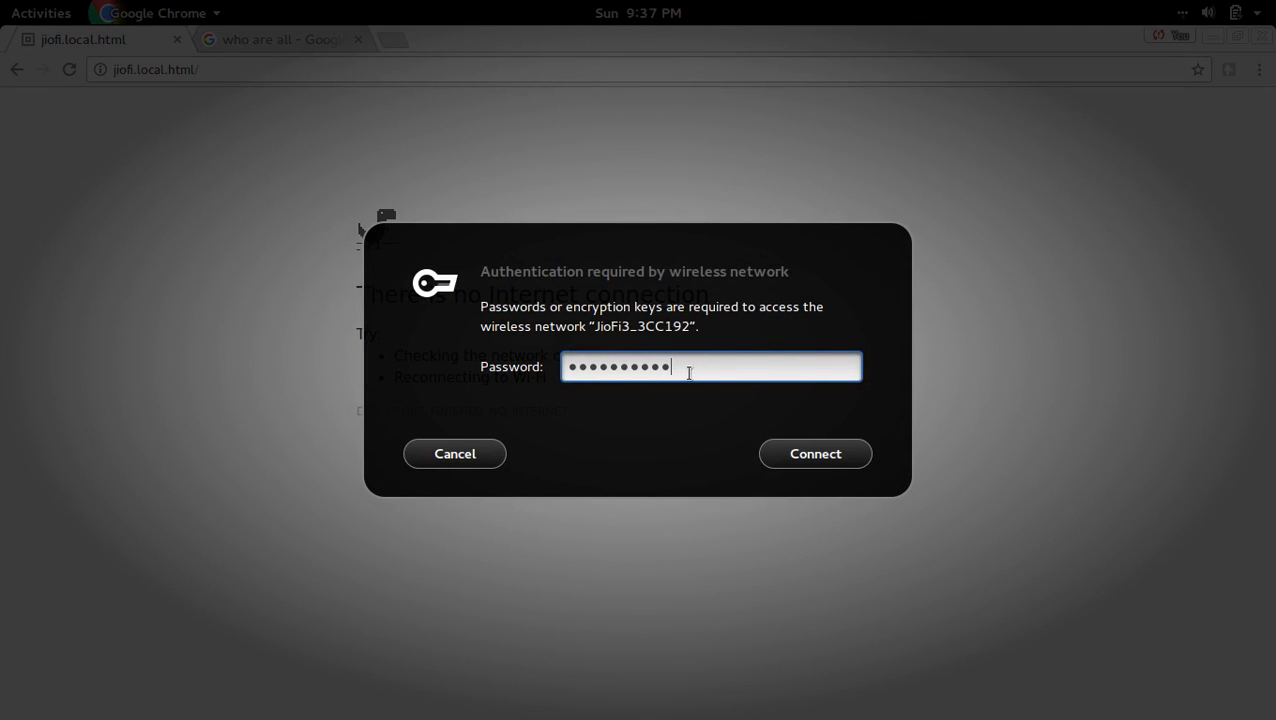
pyautogui.press('BackSpace')
pyautogui.press('BackSpace')
pyautogui.press('BackSpace')
pyautogui.press('BackSpace')
pyautogui.press('BackSpace')
pyautogui.press('BackSpace')
pyautogui.press('BackSpace')
pyautogui.press('BackSpace')
pyautogui.press('BackSpace')
pyautogui.press('BackSpace')
pyautogui.press('BackSpace')
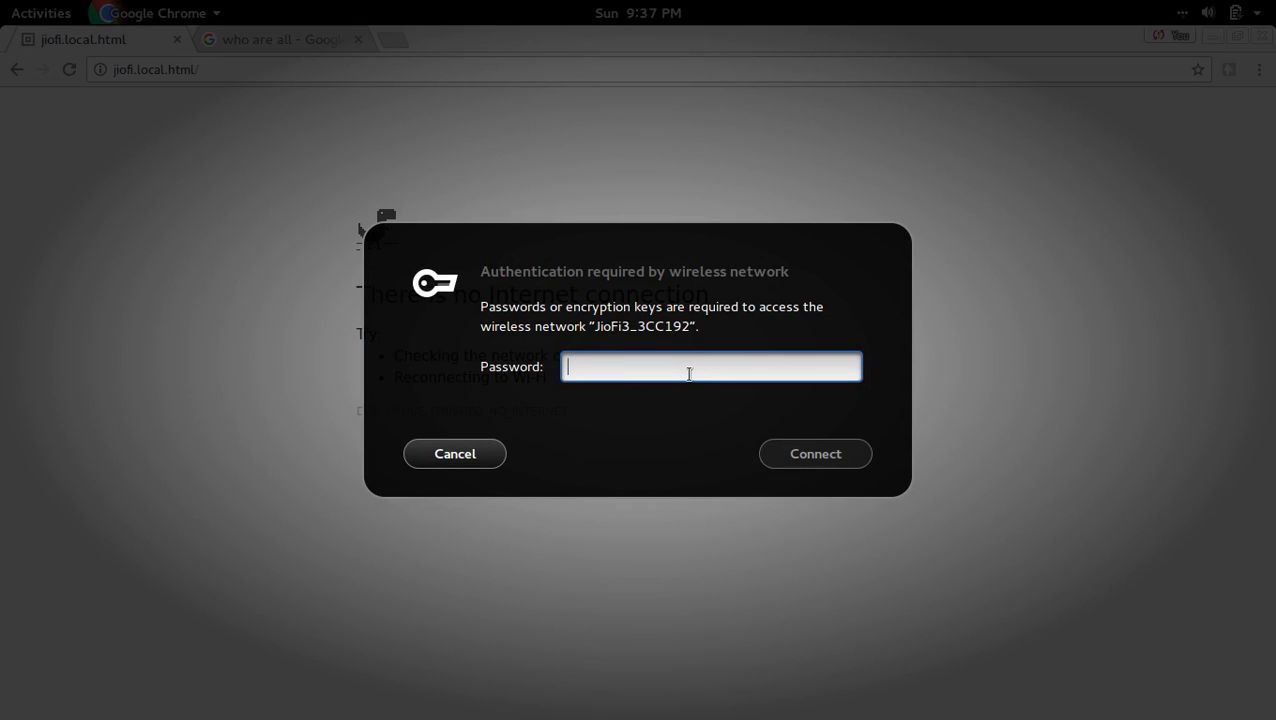
pyautogui.write('********')
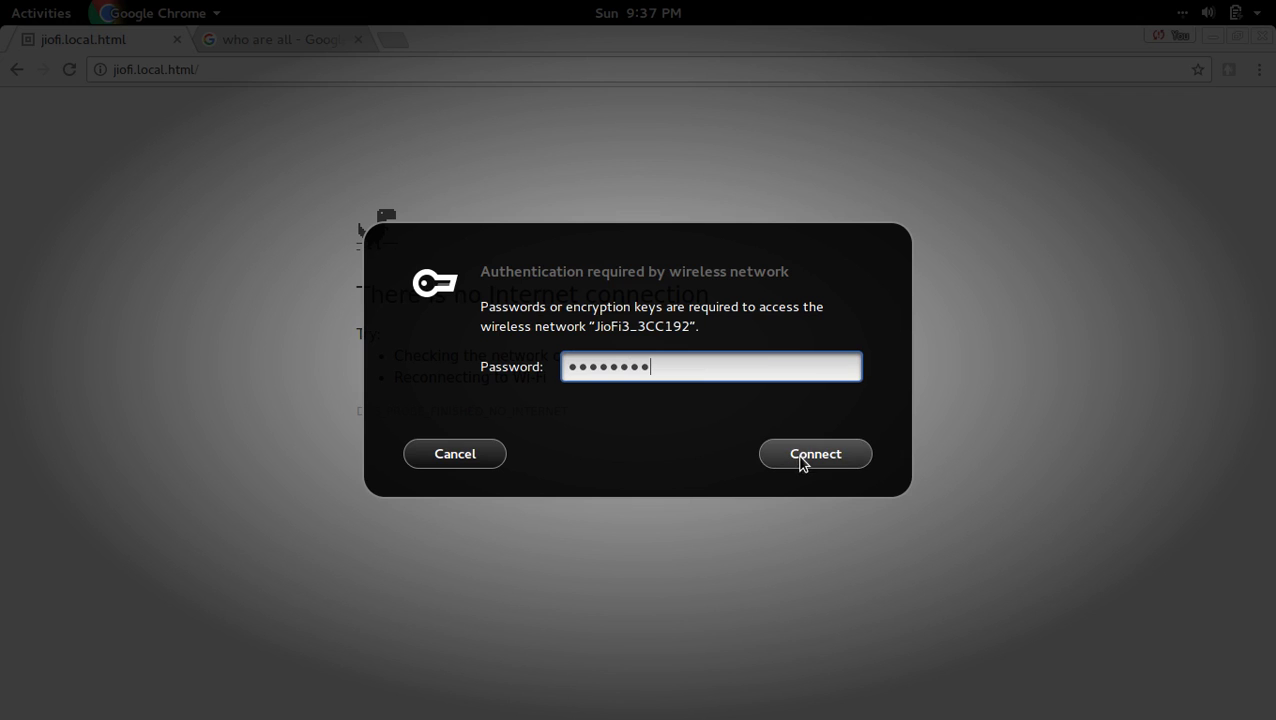
pyautogui.click(800, 459)
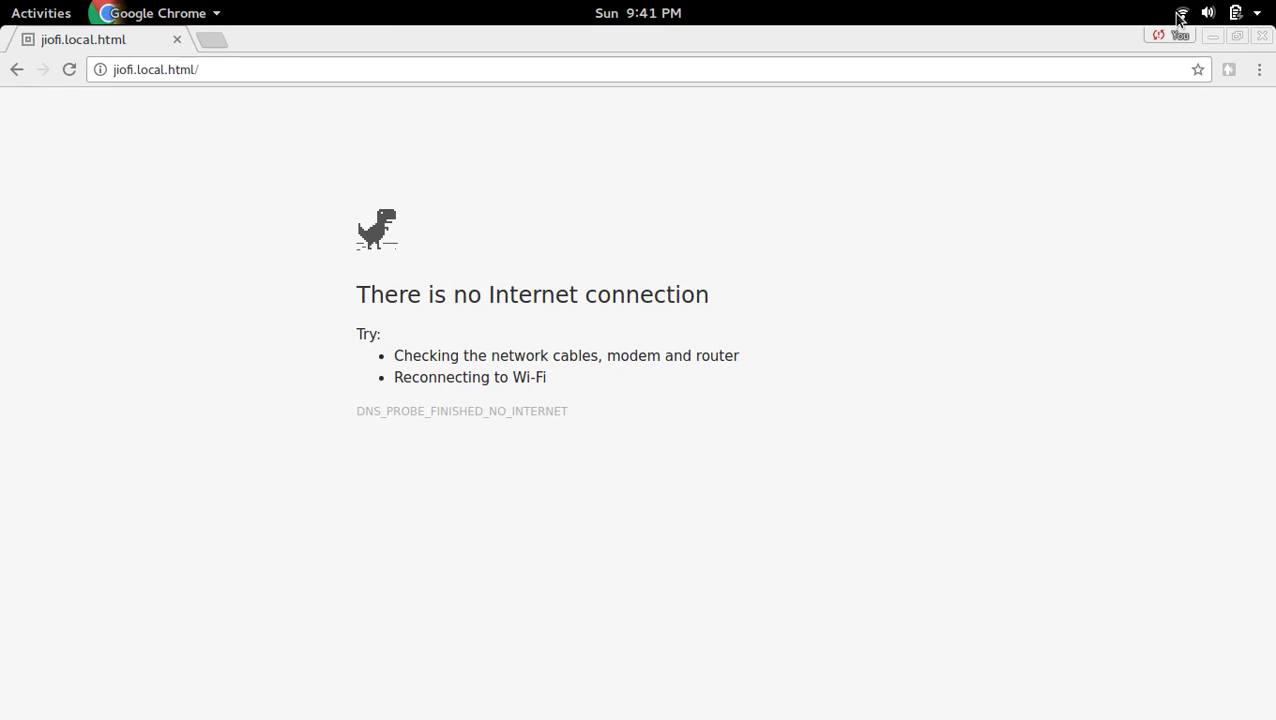
# Reload jiofi.local.html so the router dashboard loads over the reconnected Wi-Fi.
pyautogui.click(781, 70)
pyautogui.press('Return')
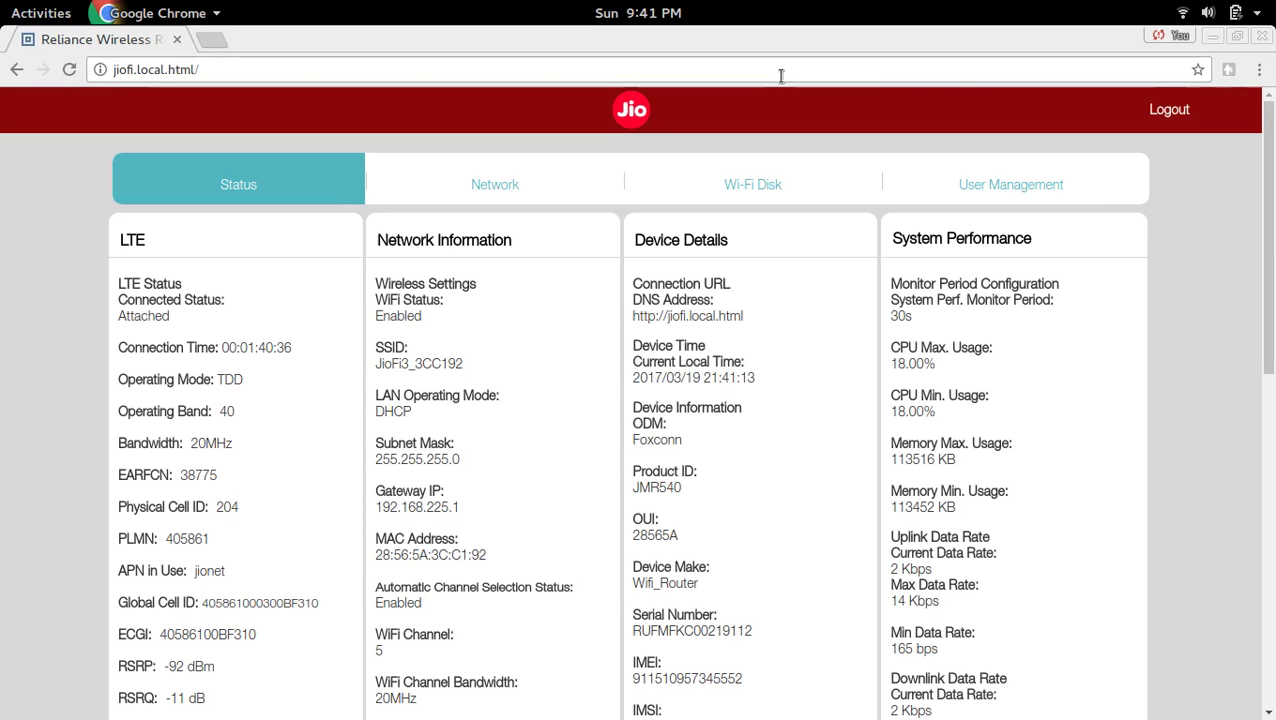